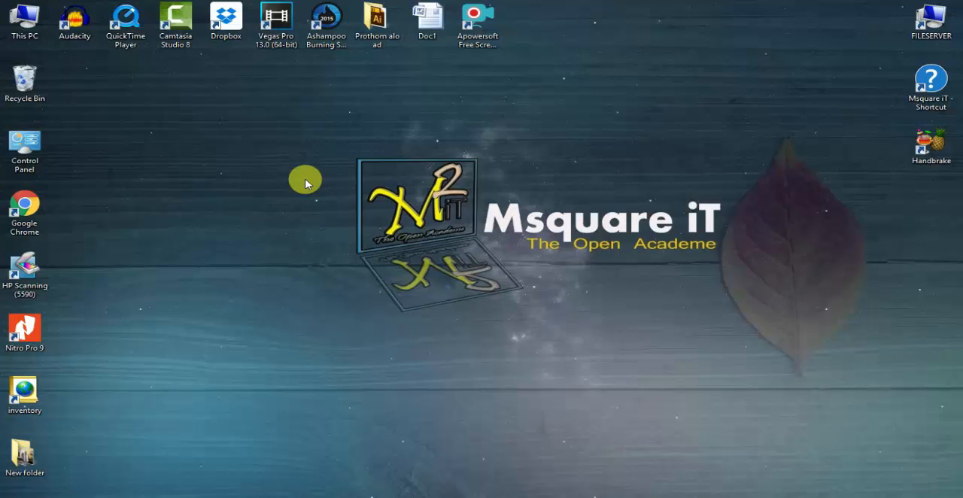
- Refresh the desktop a few times to check how quickly it responds
{"action": "right_click", "coordinate": [302, 176]}
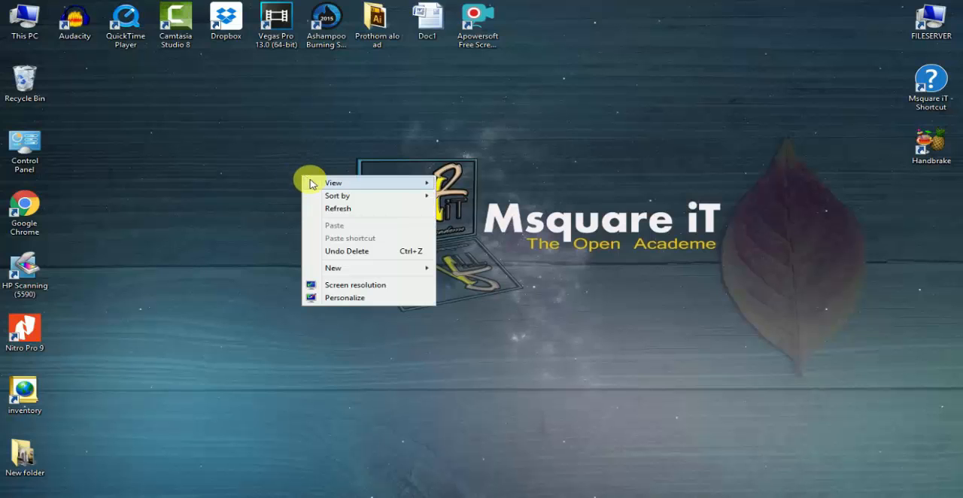
{"action": "left_click", "coordinate": [347, 215]}
{"action": "right_click", "coordinate": [246, 139]}
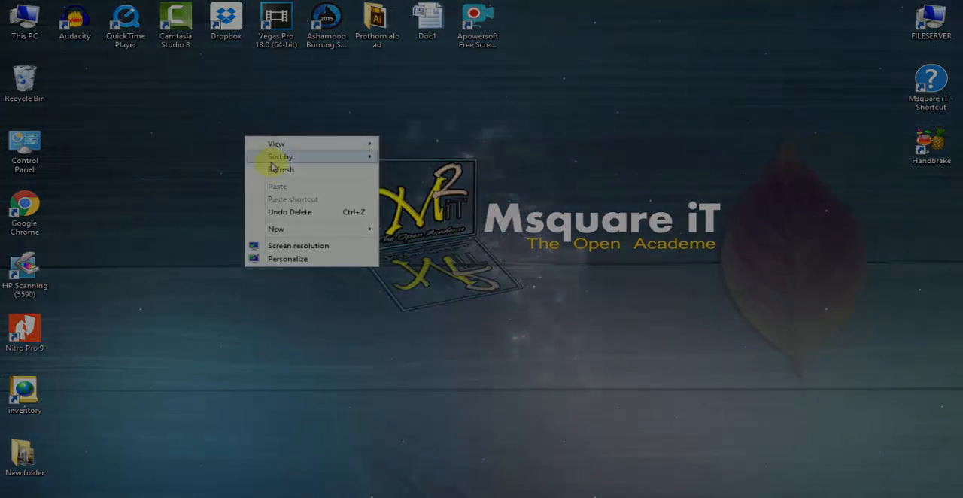
{"action": "left_click", "coordinate": [258, 169]}
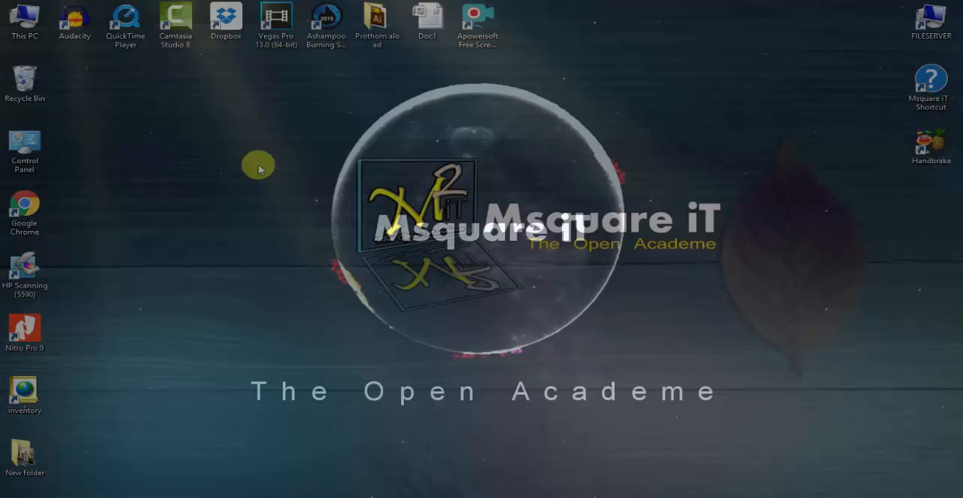
{"action": "right_click", "coordinate": [210, 143]}
{"action": "left_click", "coordinate": [245, 176]}
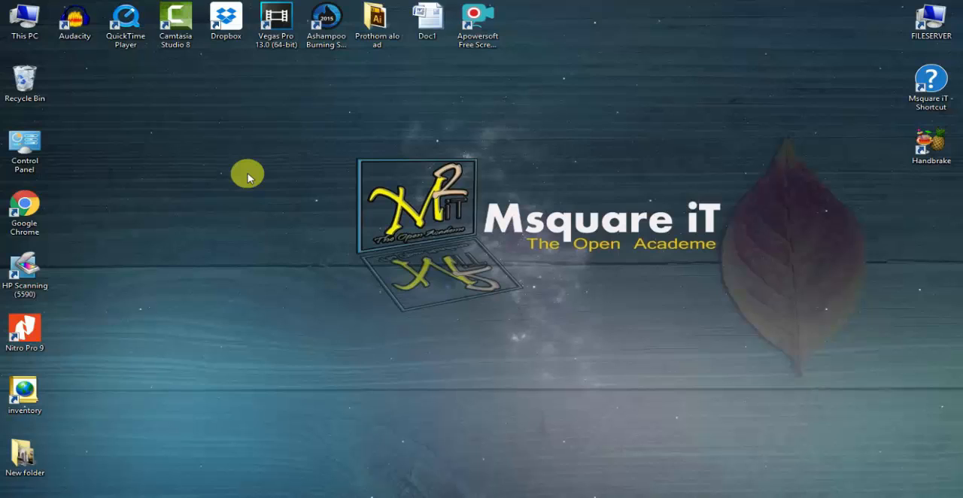
- Run regedit to switch to the Registry Editor
{"action": "key", "text": "super+r"}
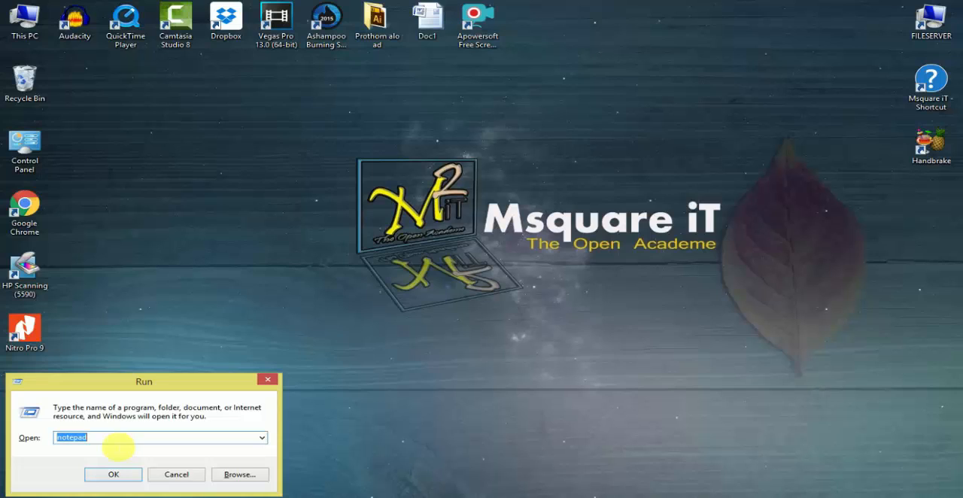
{"action": "type", "text": "re"}
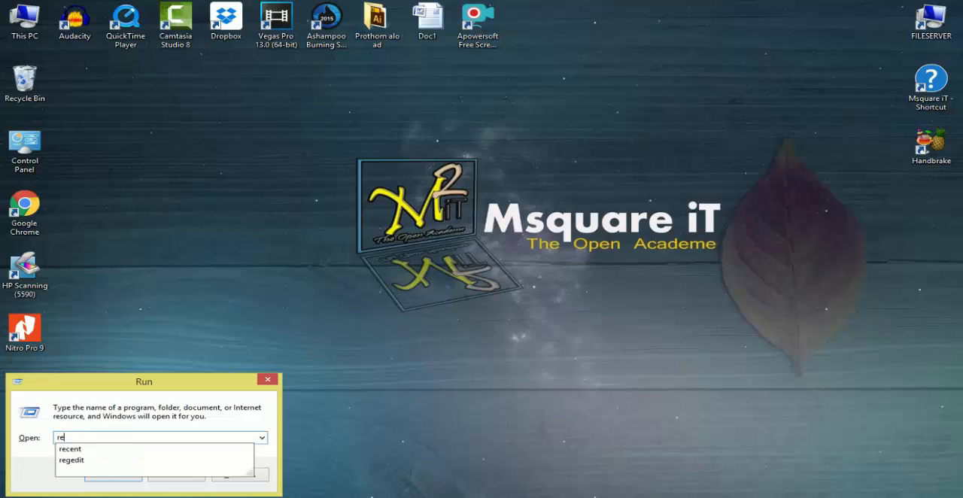
{"action": "type", "text": "gedit"}
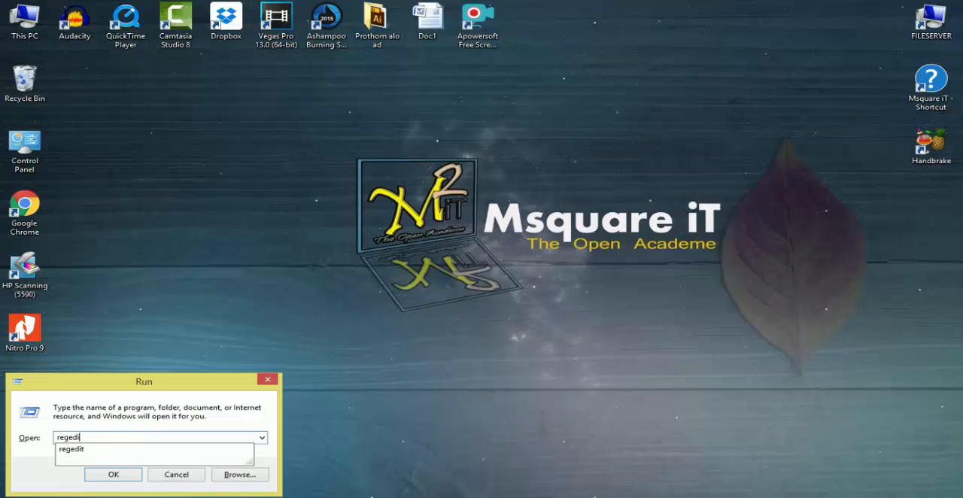
{"action": "left_click", "coordinate": [119, 447]}
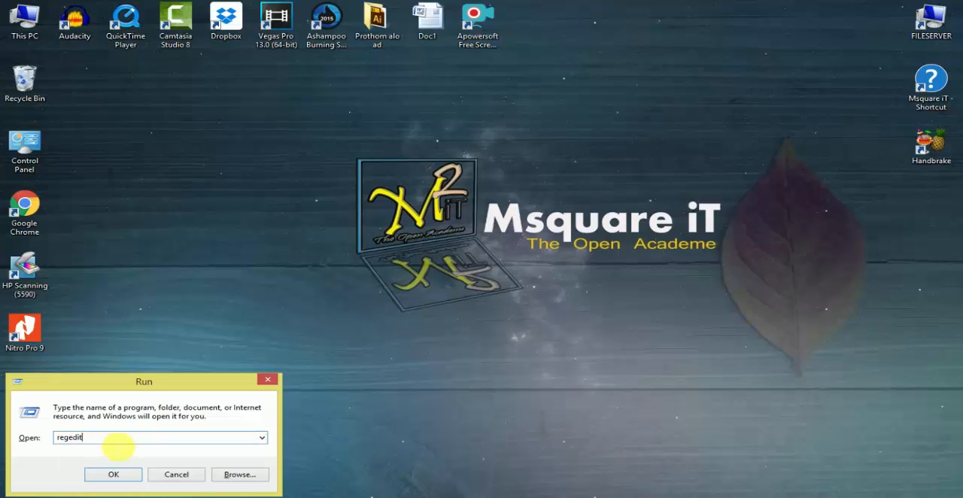
{"action": "left_click", "coordinate": [113, 474]}
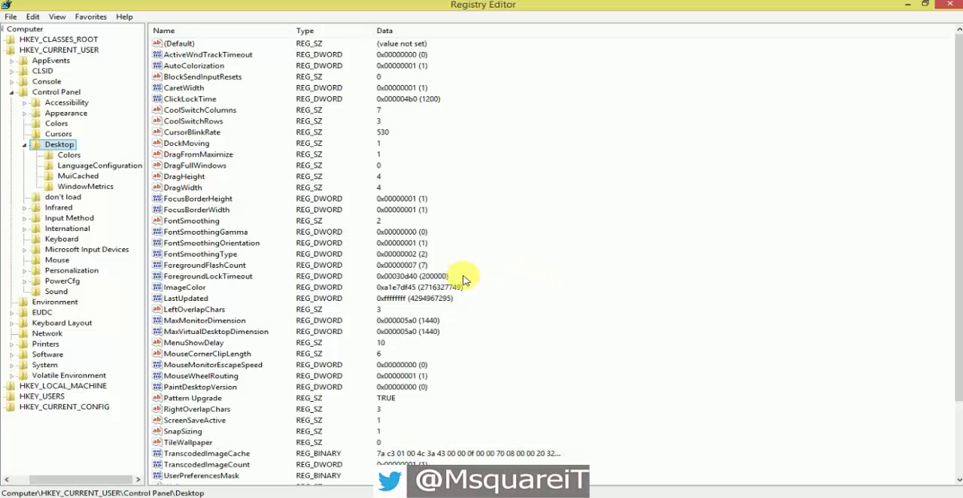
- Collapse the open keys and display the values of HKEY_CURRENT_USER\Control Panel\Desktop
{"action": "left_click", "coordinate": [11, 91]}
{"action": "double_click", "coordinate": [24, 50]}
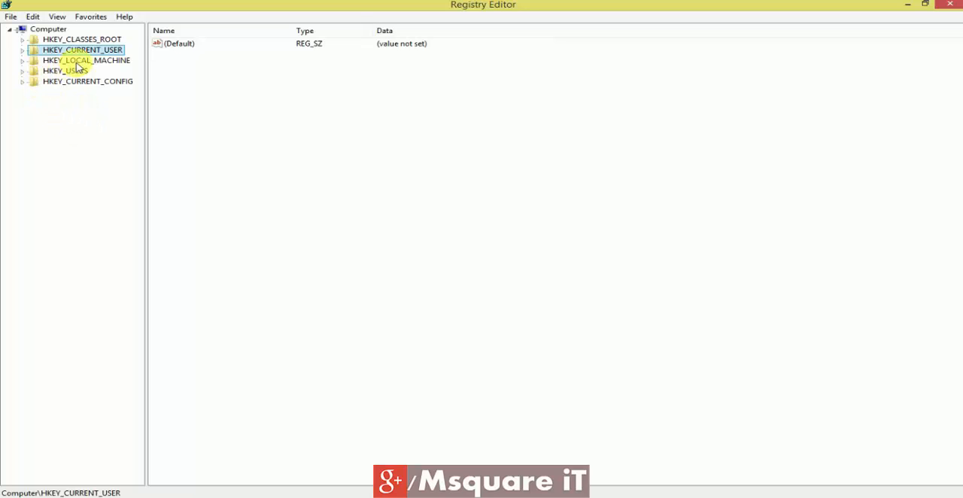
{"action": "left_click", "coordinate": [23, 51]}
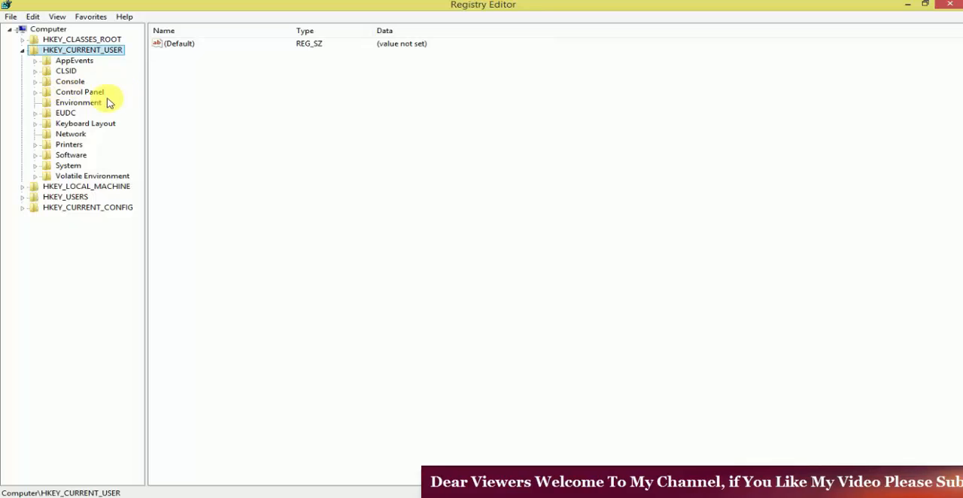
{"action": "left_click", "coordinate": [34, 92]}
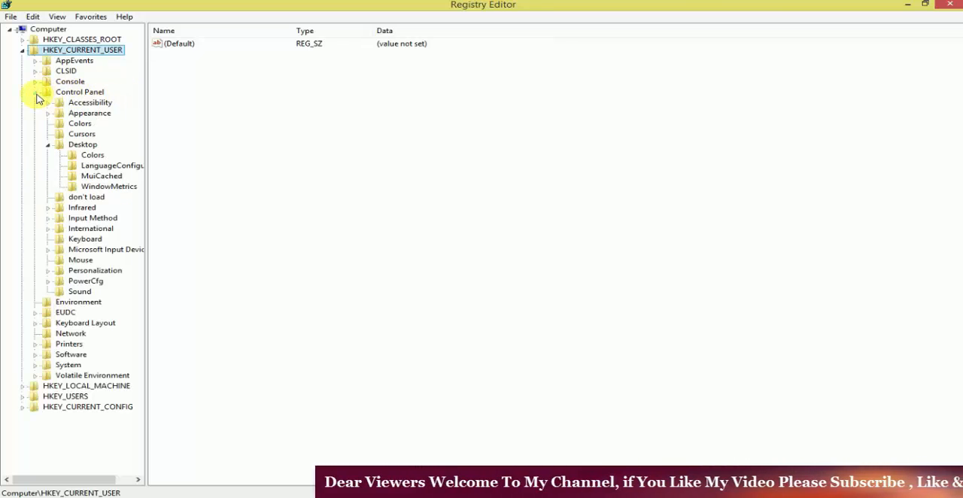
{"action": "left_click", "coordinate": [81, 145]}
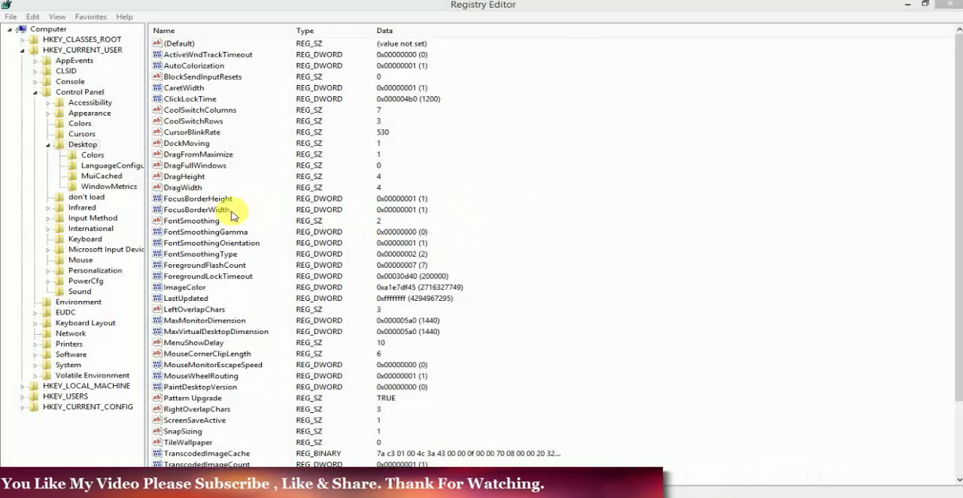
- Set the value data of MenuShowDelay in the Desktop key to 10
{"action": "left_click", "coordinate": [230, 211]}
{"action": "scroll", "coordinate": [442, 252], "scroll_direction": "down", "scroll_amount": 2}
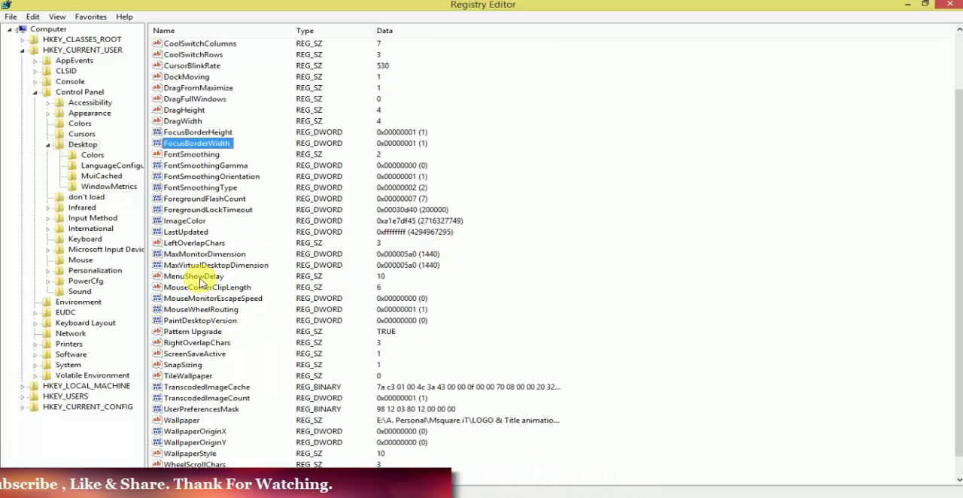
{"action": "left_click", "coordinate": [200, 278]}
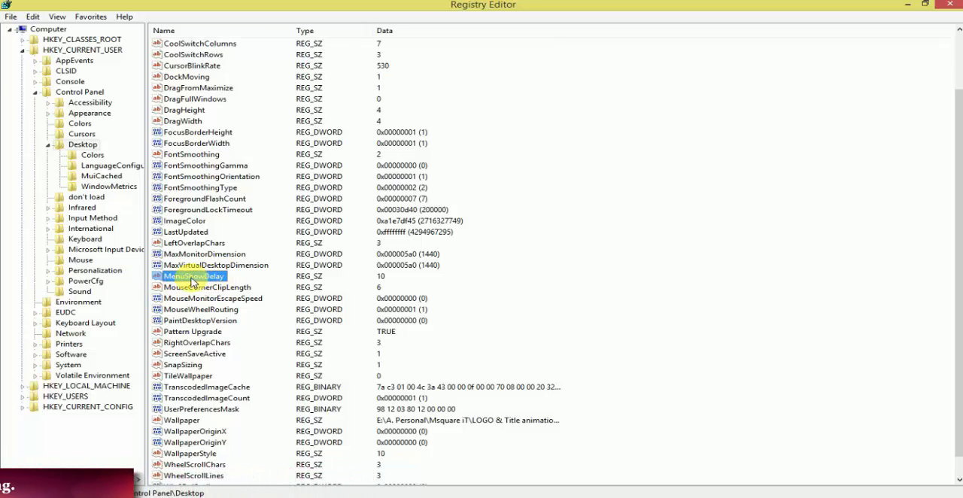
{"action": "double_click", "coordinate": [202, 276]}
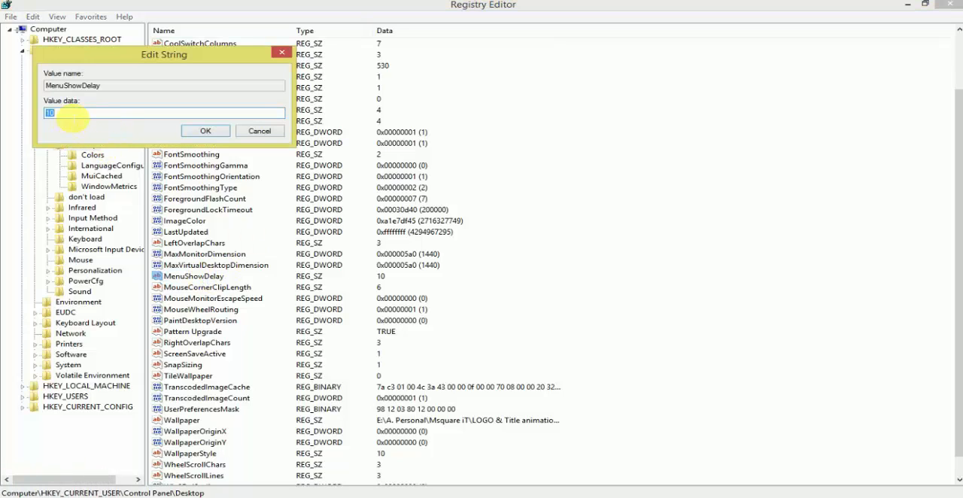
{"action": "left_click", "coordinate": [73, 118]}
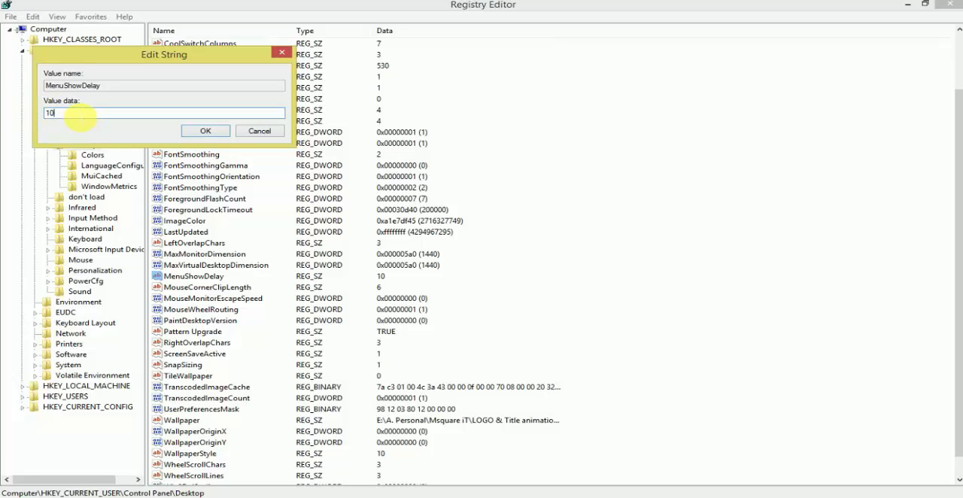
{"action": "left_click_drag", "start_coordinate": [81, 118], "coordinate": [38, 116]}
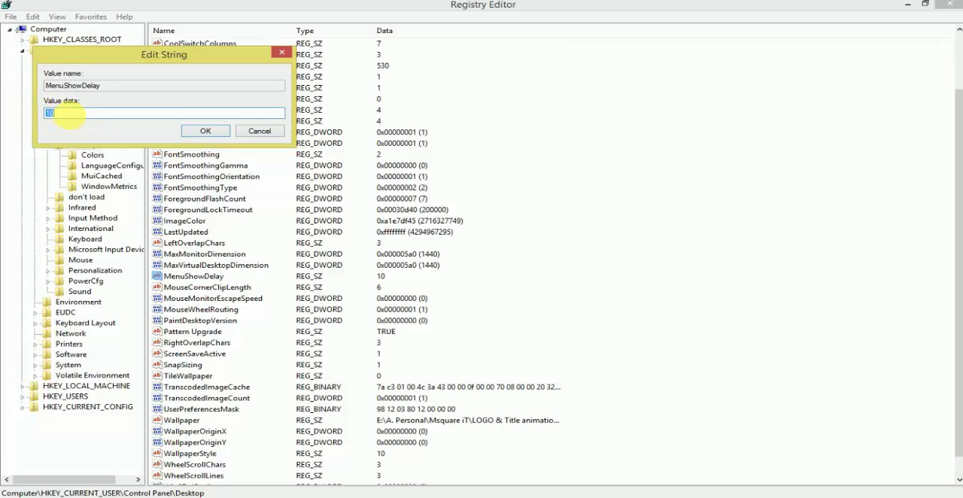
{"action": "type", "text": "400"}
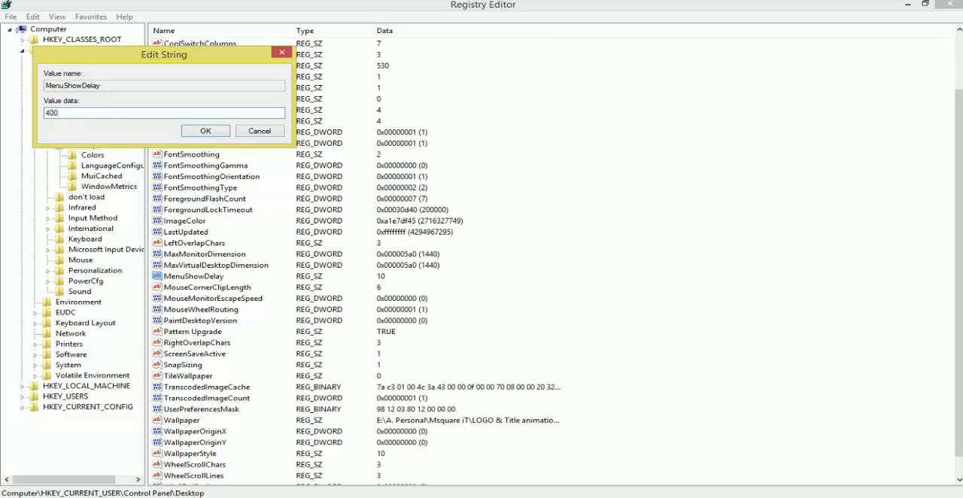
{"action": "key", "text": "BackSpace"}
{"action": "key", "text": "BackSpace"}
{"action": "key", "text": "BackSpace"}
{"action": "type", "text": "10"}
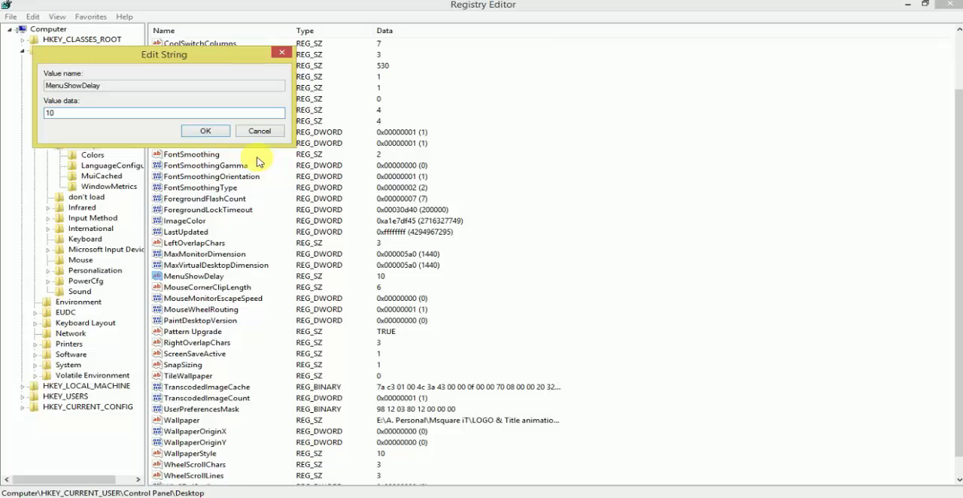
{"action": "left_click", "coordinate": [205, 131]}
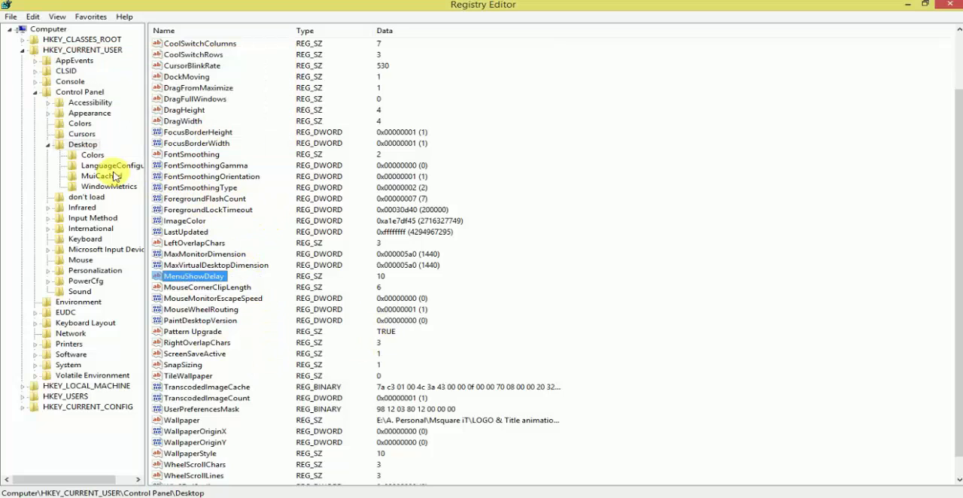
- Collapse the Desktop key and display the values of the Mouse key under Control Panel
{"action": "left_click", "coordinate": [48, 145]}
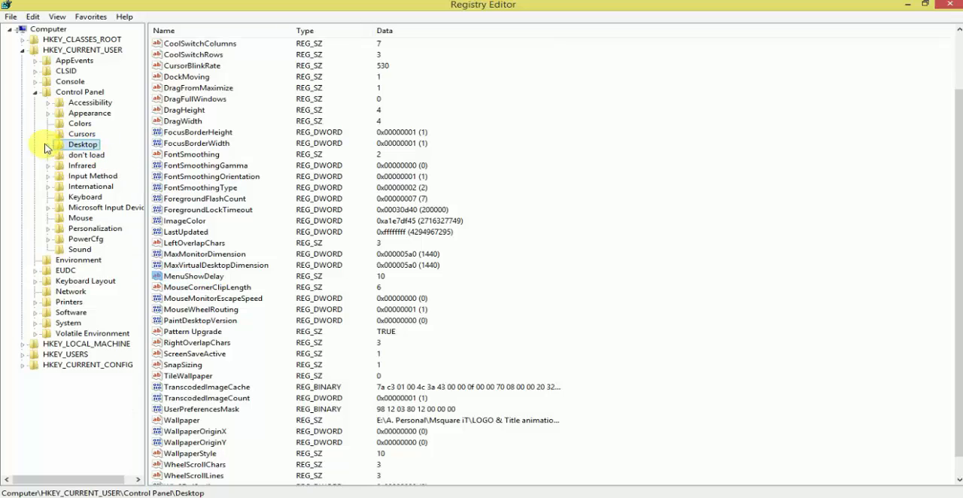
{"action": "left_click", "coordinate": [36, 93]}
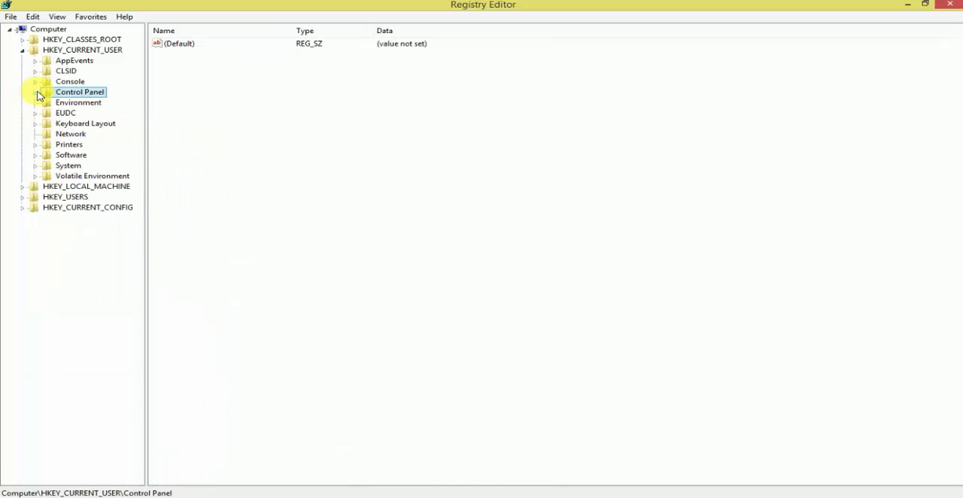
{"action": "left_click", "coordinate": [35, 93]}
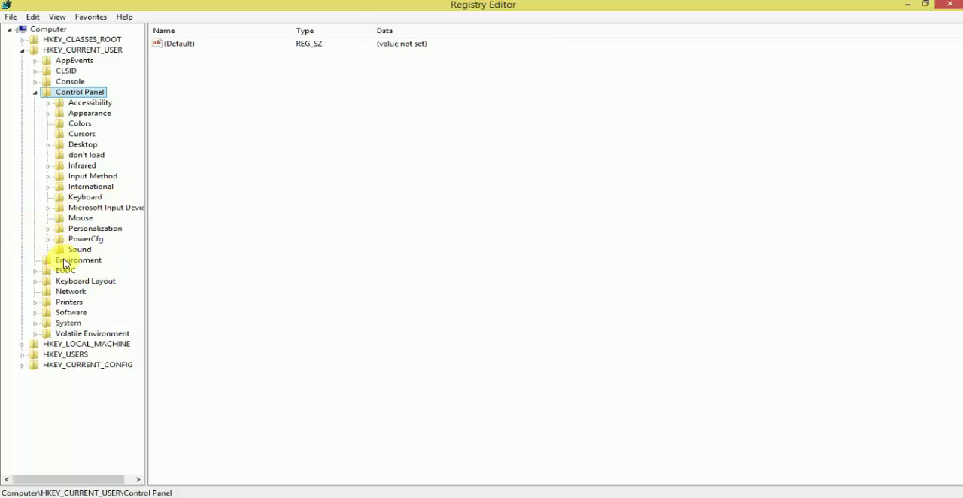
{"action": "left_click", "coordinate": [76, 219]}
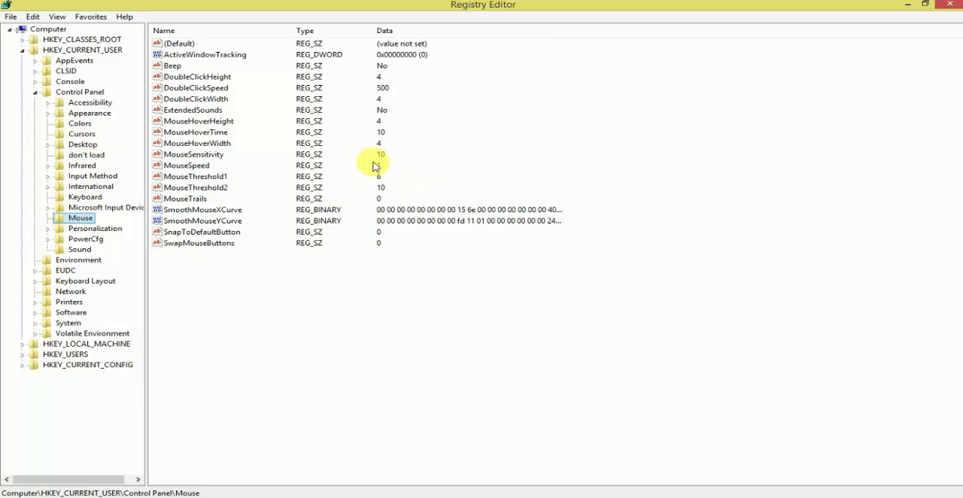
- Open the MouseSensitivity and MouseHoverTime values for editing and accept value data 10 for each
{"action": "left_click", "coordinate": [211, 159]}
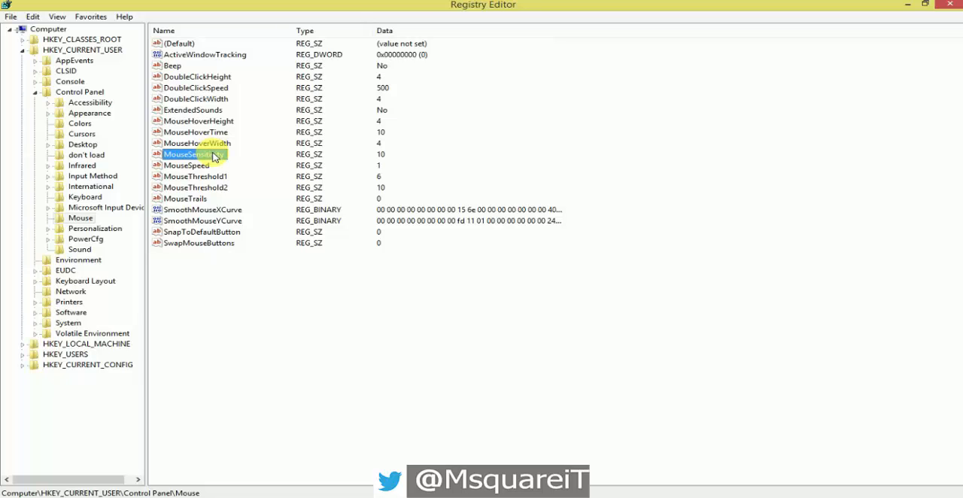
{"action": "double_click", "coordinate": [213, 156]}
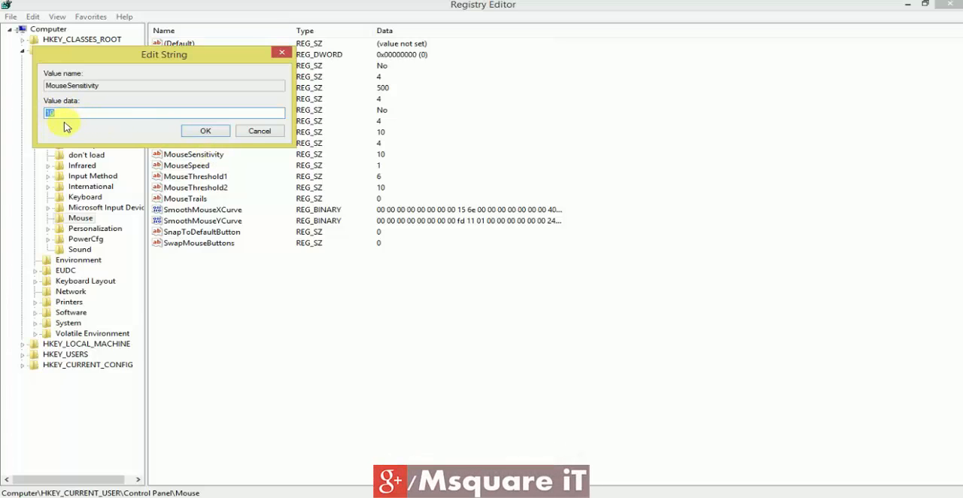
{"action": "left_click", "coordinate": [203, 133]}
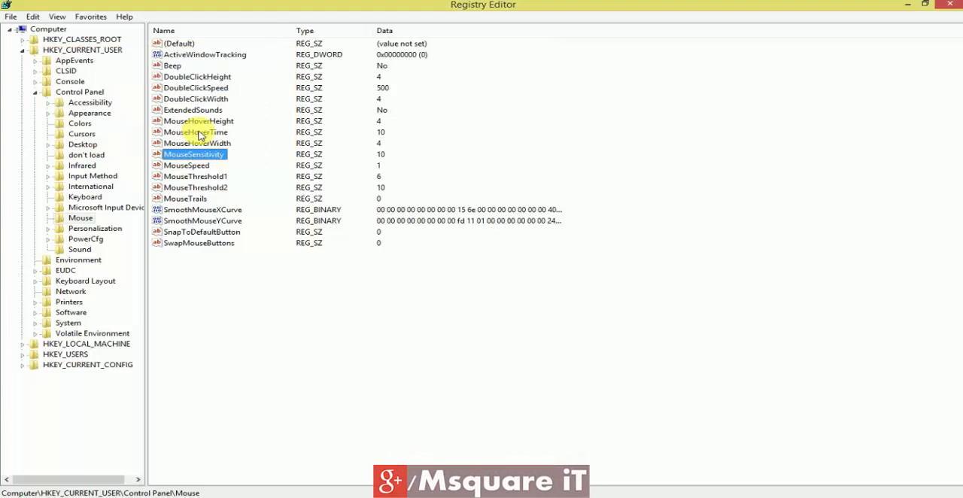
{"action": "left_click", "coordinate": [212, 133]}
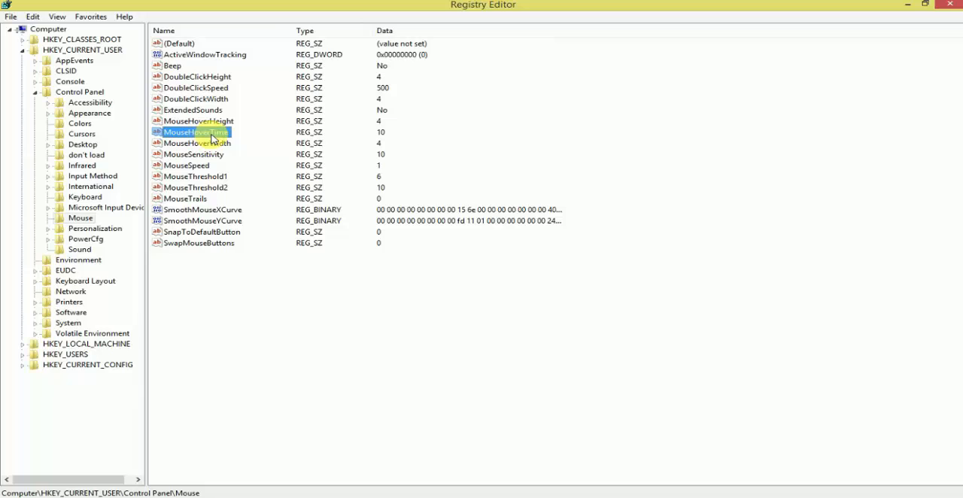
{"action": "double_click", "coordinate": [213, 138]}
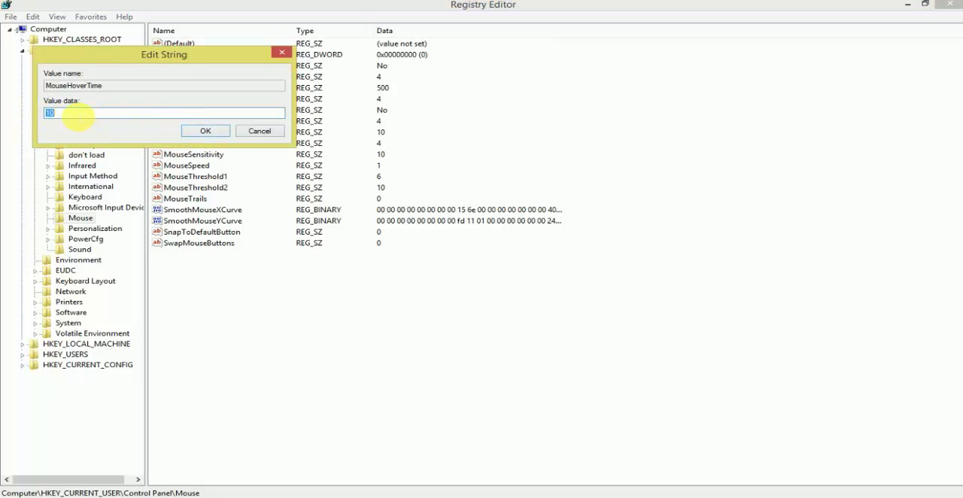
{"action": "left_click", "coordinate": [206, 133]}
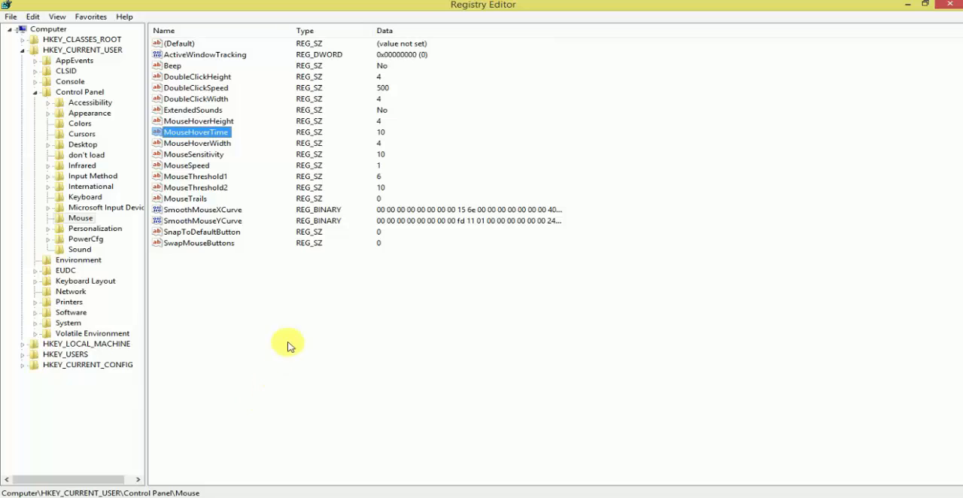
- Collapse the registry tree and close the Registry Editor
{"action": "left_click", "coordinate": [36, 93]}
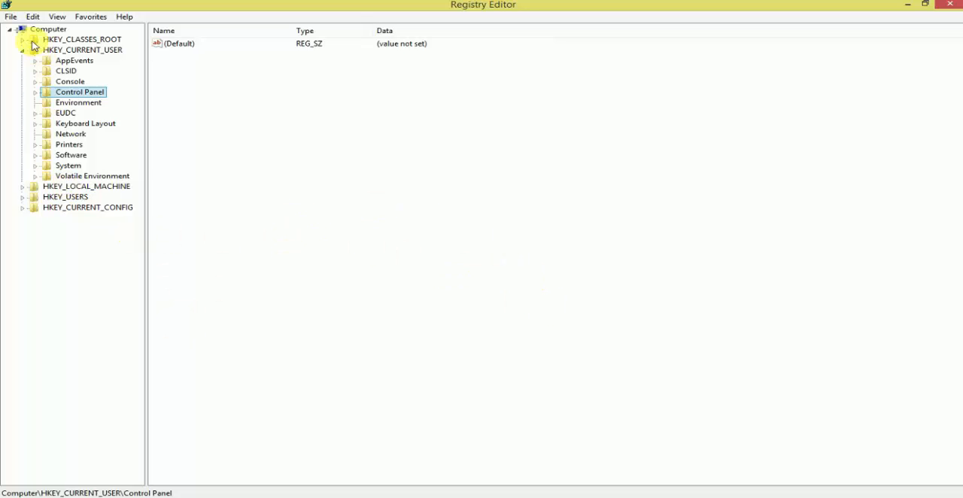
{"action": "left_click", "coordinate": [9, 29]}
{"action": "left_click", "coordinate": [950, 5]}
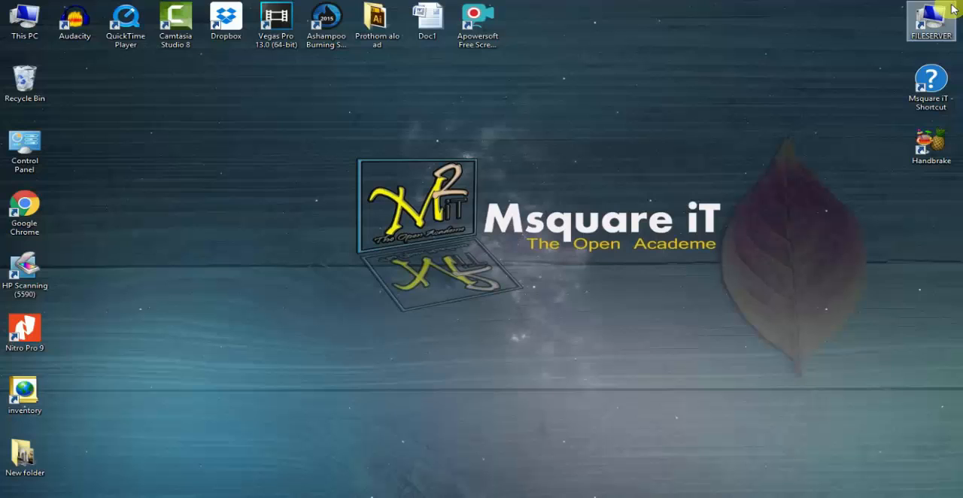
- Test the menu speed by repeatedly opening the desktop's context menu and refreshing the desktop
{"action": "right_click", "coordinate": [215, 86]}
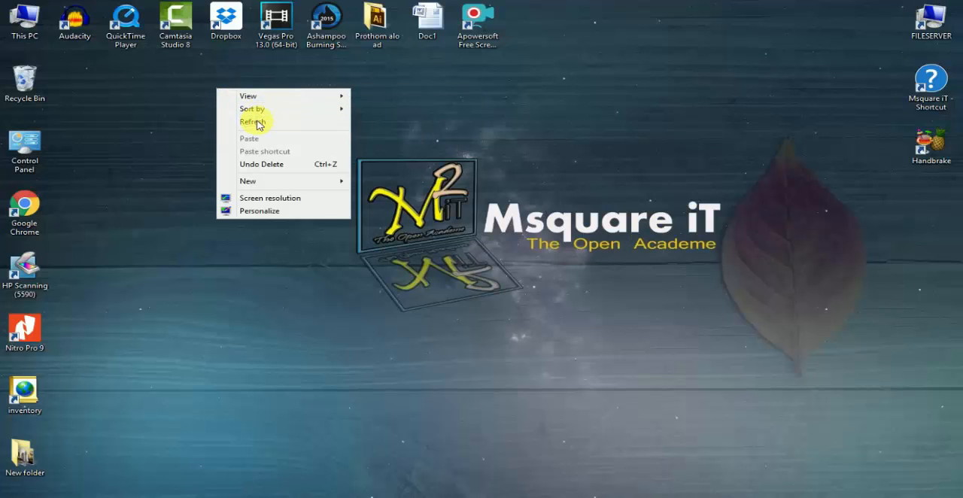
{"action": "right_click", "coordinate": [152, 110]}
{"action": "left_click", "coordinate": [199, 145]}
{"action": "right_click", "coordinate": [142, 107]}
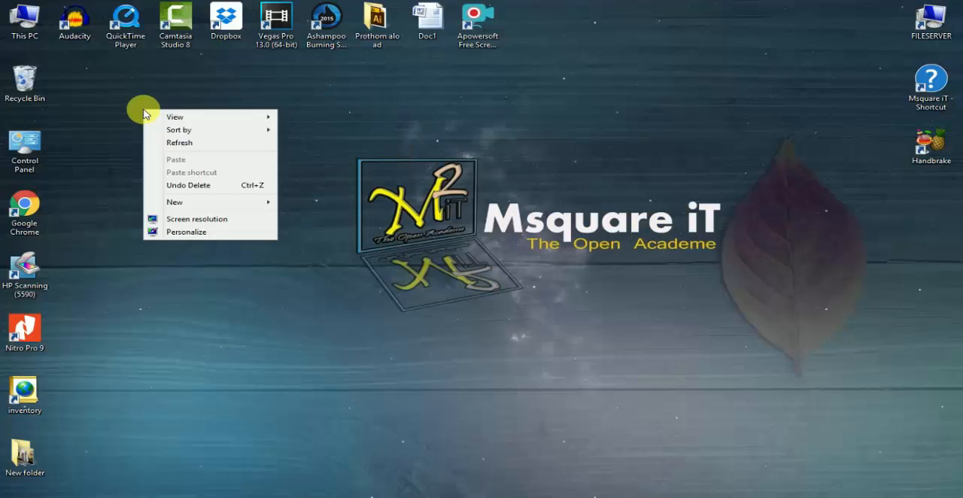
{"action": "left_click", "coordinate": [190, 142]}
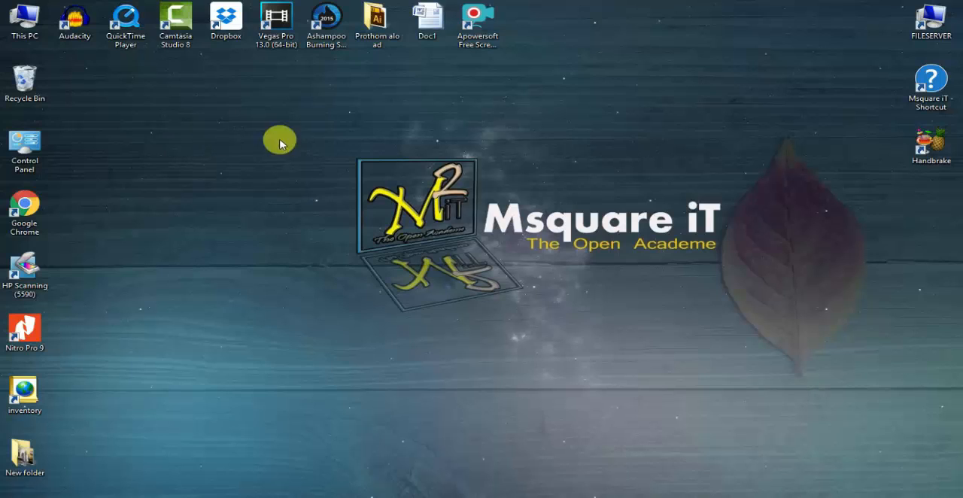
{"action": "right_click", "coordinate": [212, 103]}
{"action": "left_click", "coordinate": [250, 136]}
{"action": "right_click", "coordinate": [202, 107]}
{"action": "mouse_move", "coordinate": [239, 118]}
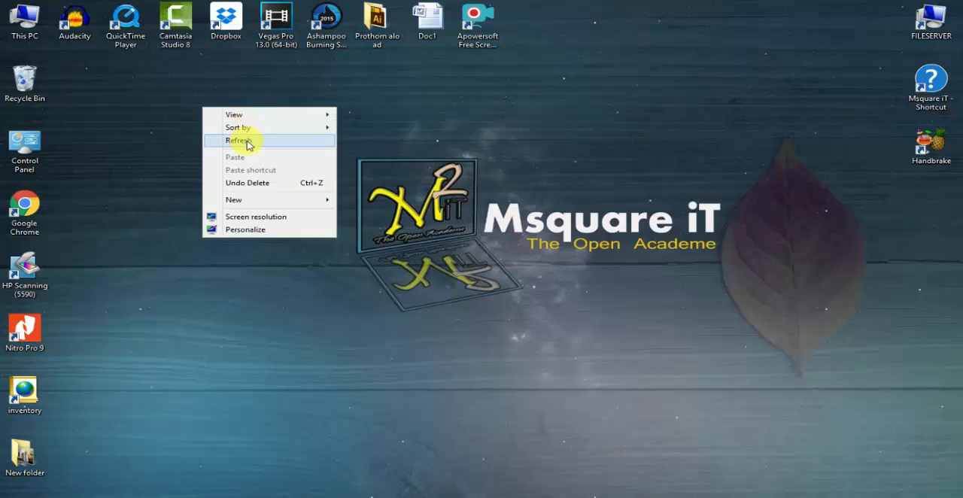
{"action": "left_click", "coordinate": [246, 141]}
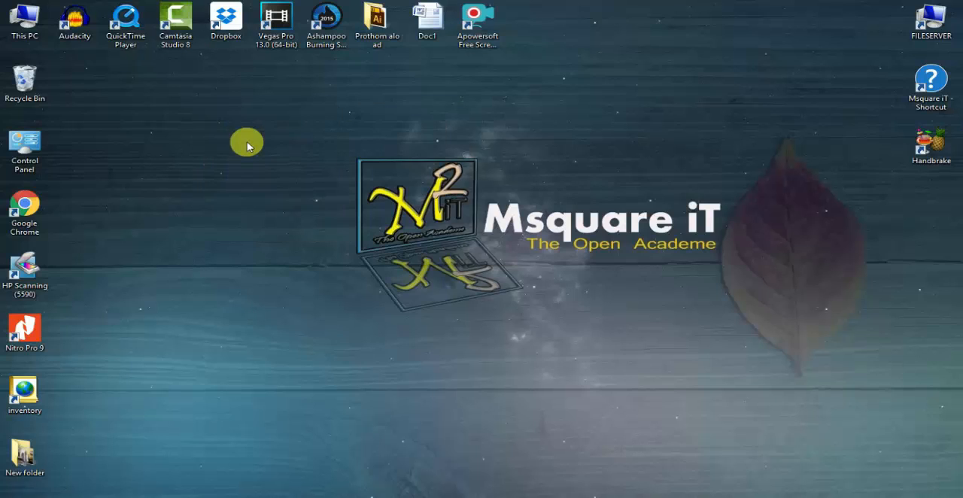